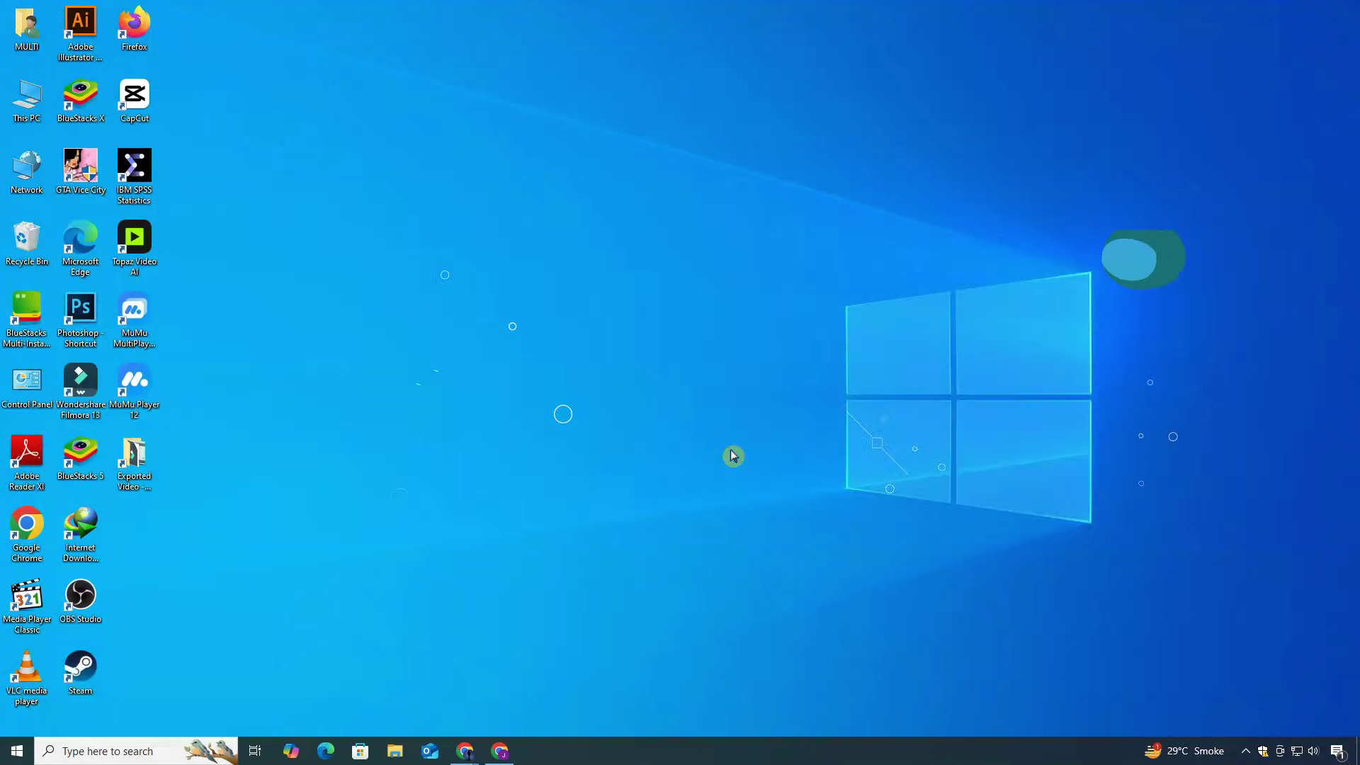
- In Chrome, search Google for 'Adobe' and open the official adobe.com result
left_click(502, 753)
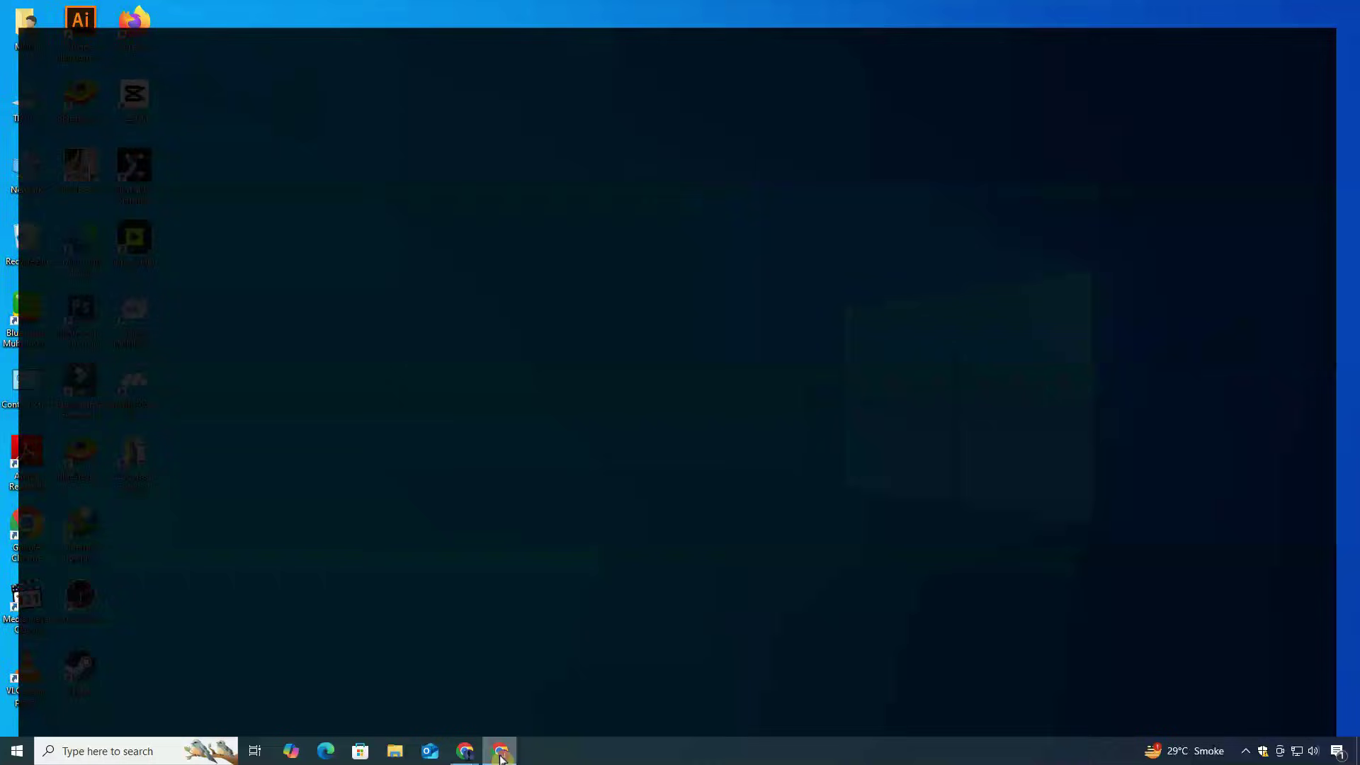
left_click(586, 321)
type("Ado")
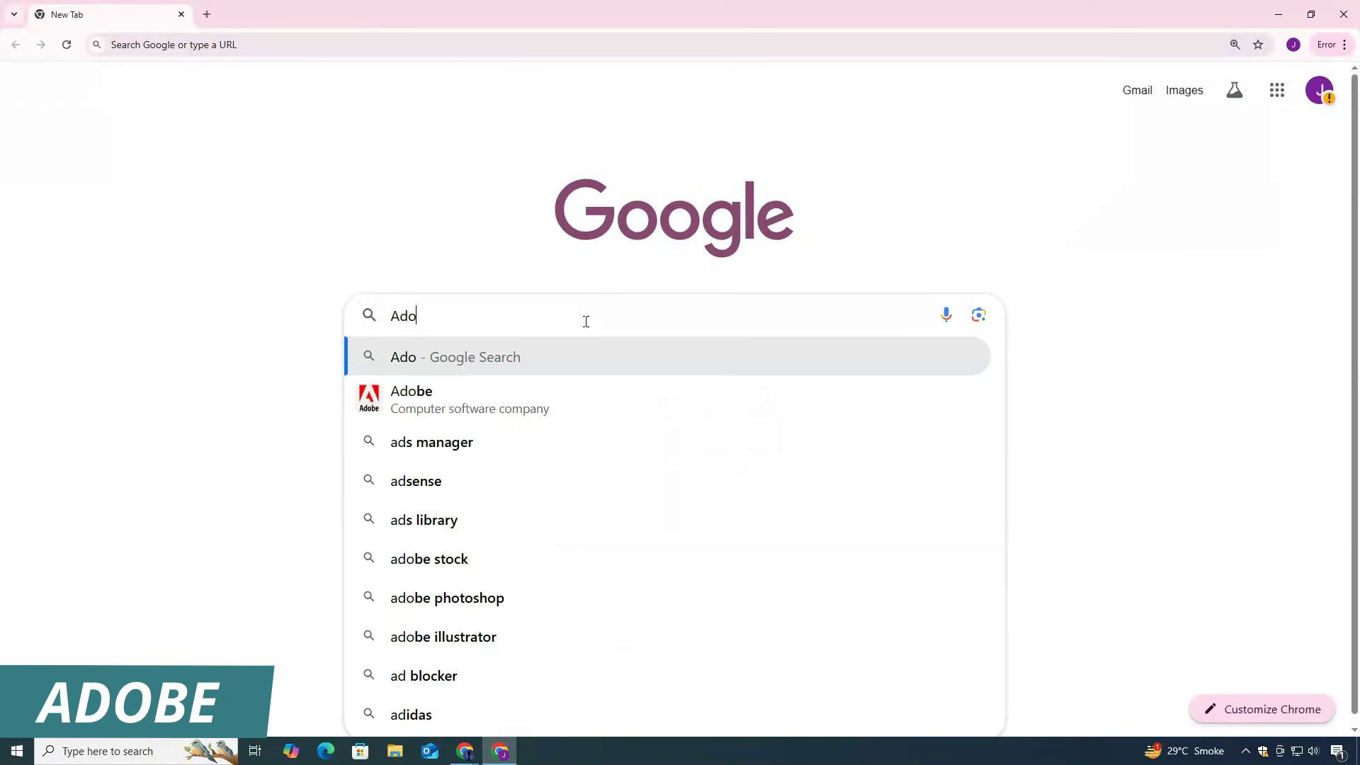
type("be")
key("Return")
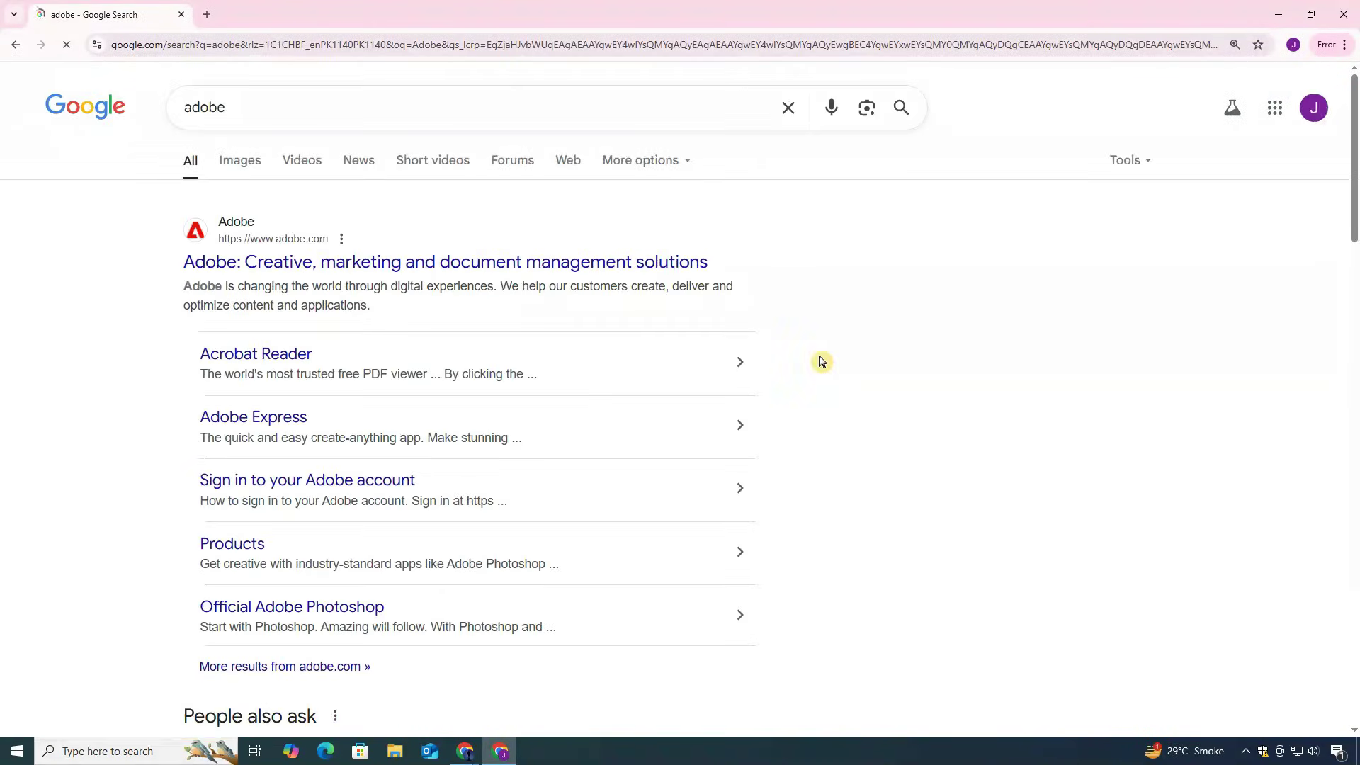
left_click(542, 269)
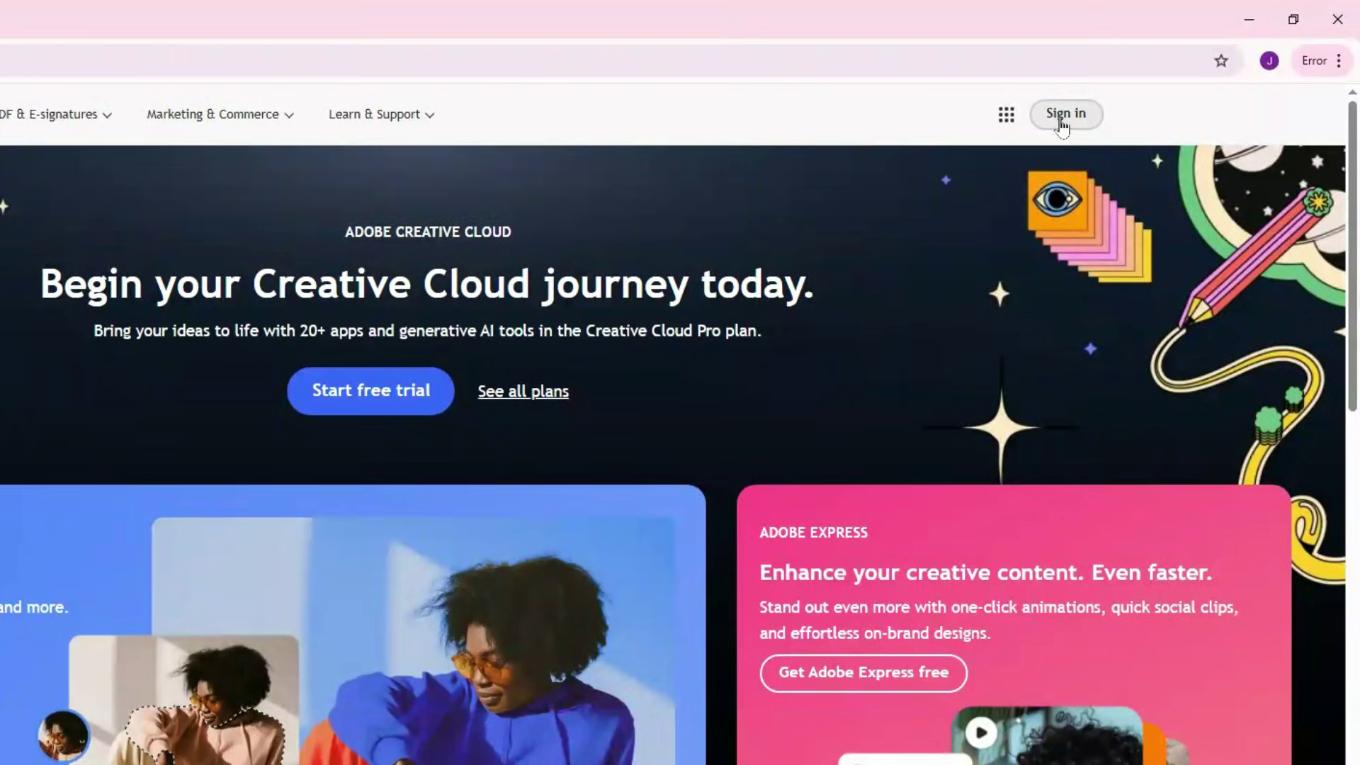
- Sign up for a new Adobe account, completing both the email/password and details steps
left_click(1061, 126)
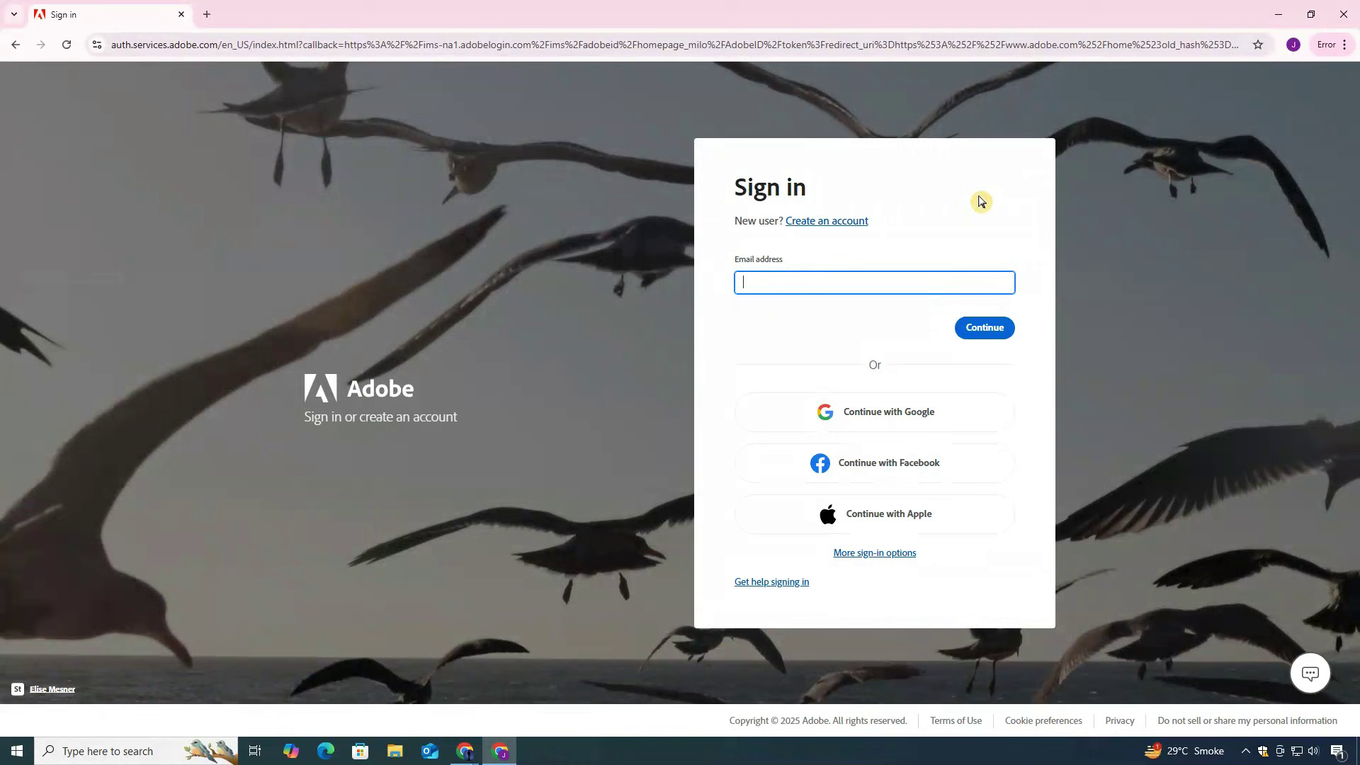
left_click(826, 224)
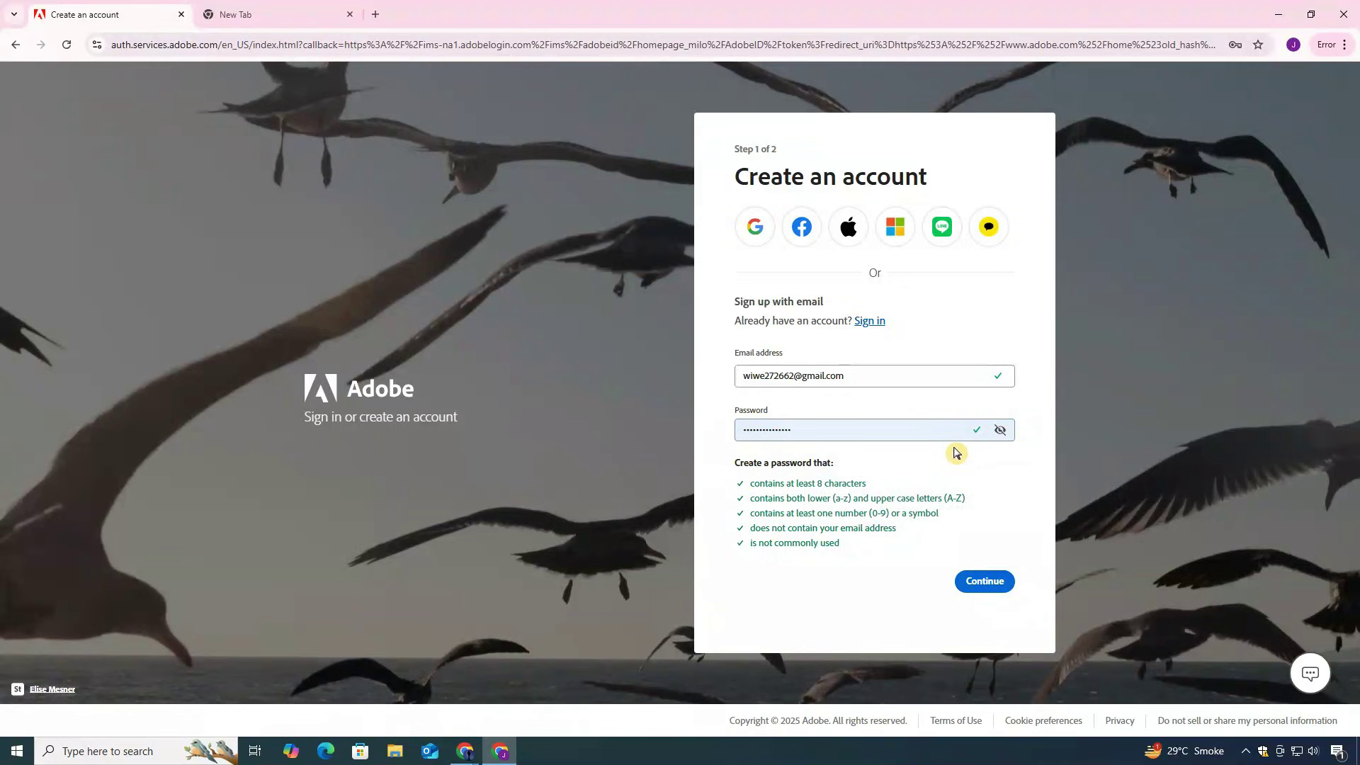
left_click(985, 581)
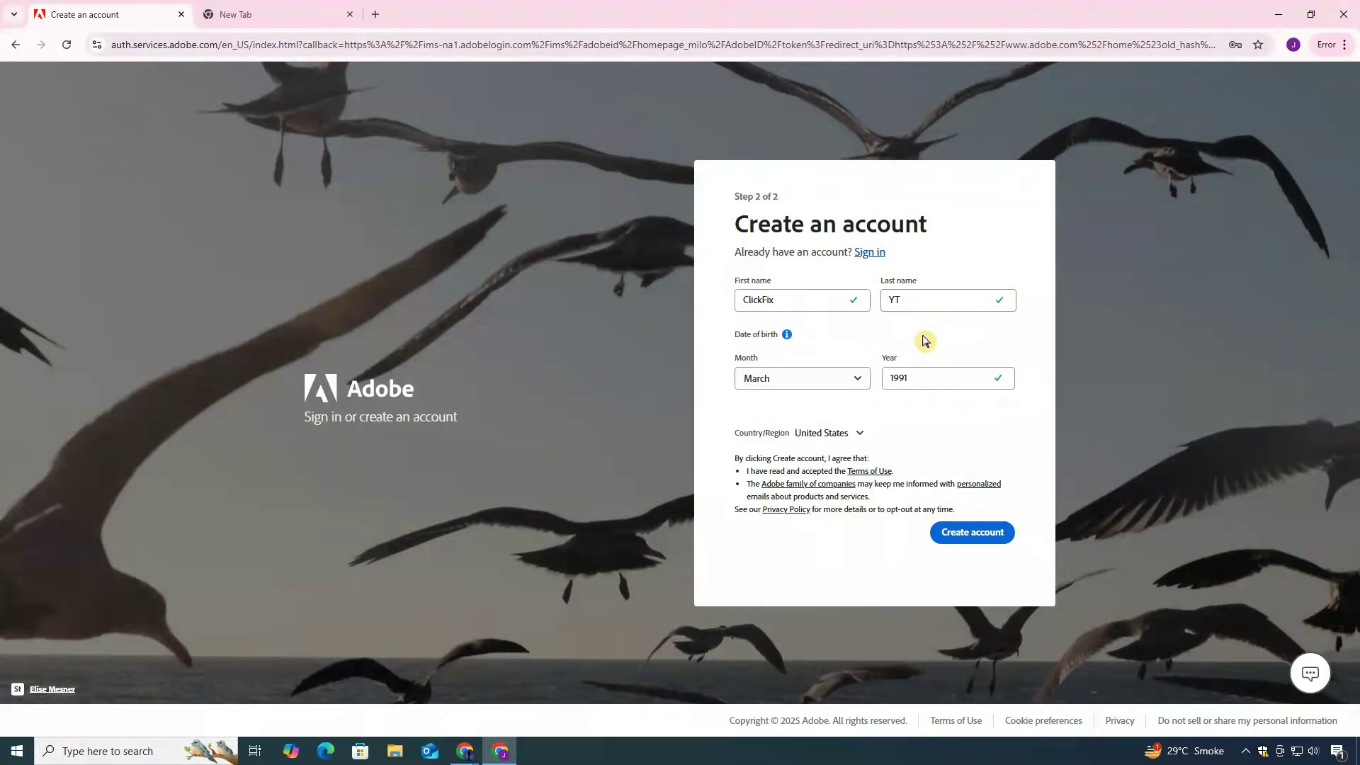
left_click(965, 535)
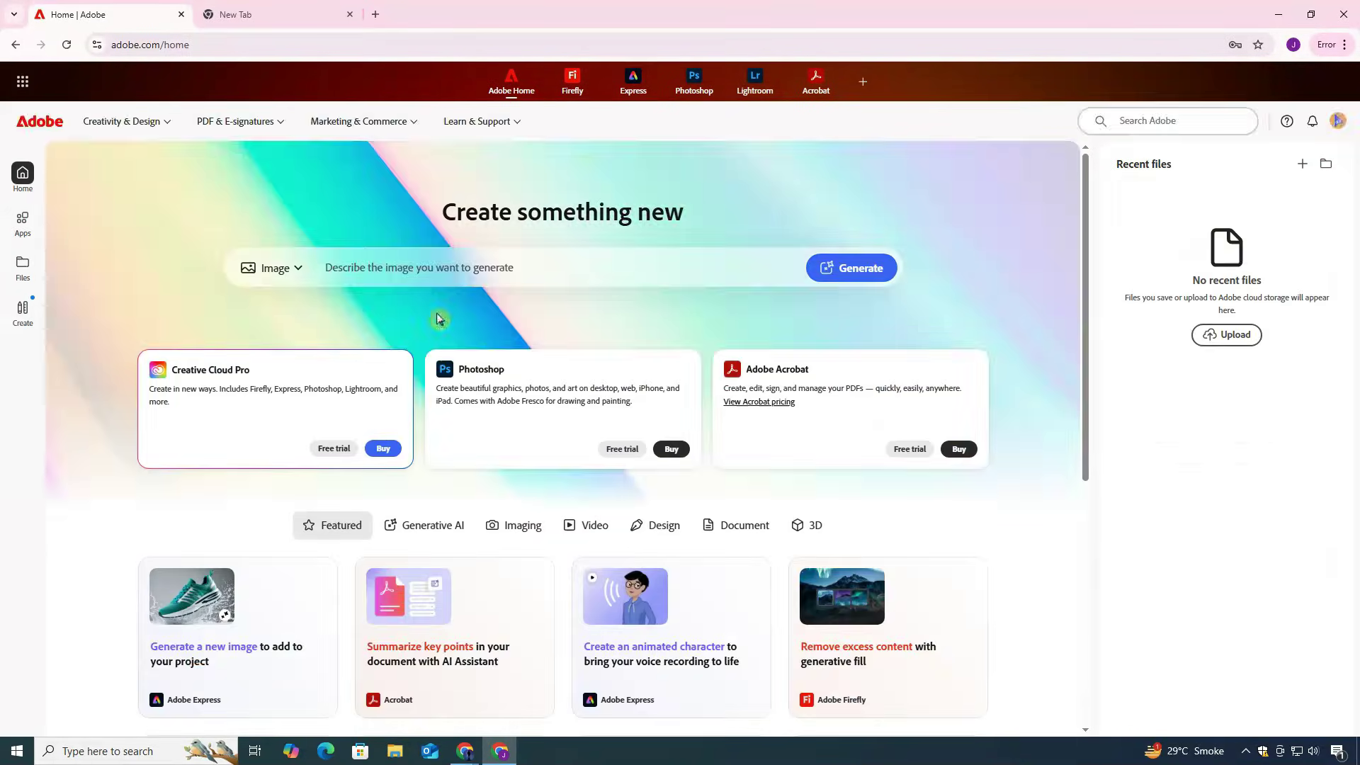
- In a second tab, search for the Creative Cloud free trial and open Adobe's downloads page
left_click(304, 13)
left_click(472, 311)
type("ADOBE CR")
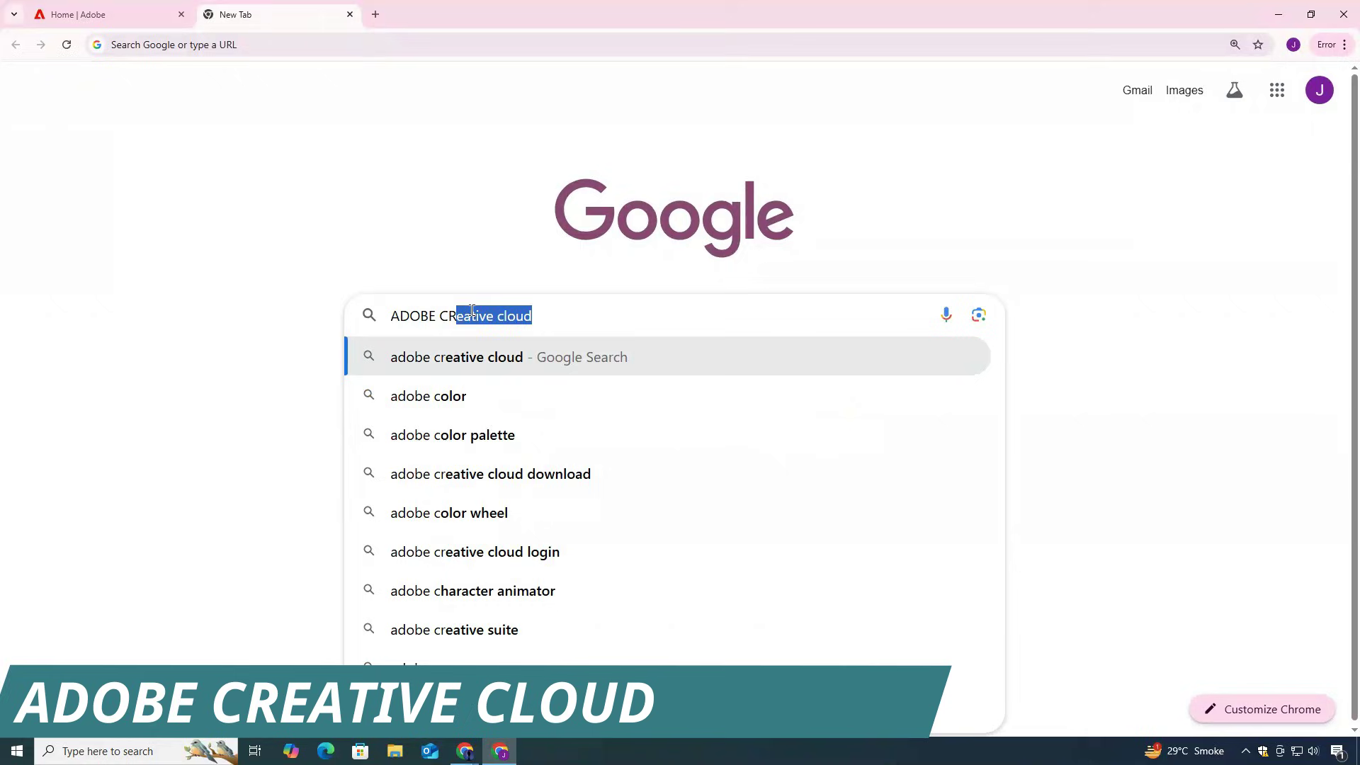
type("EATIVE CLOUD FRE")
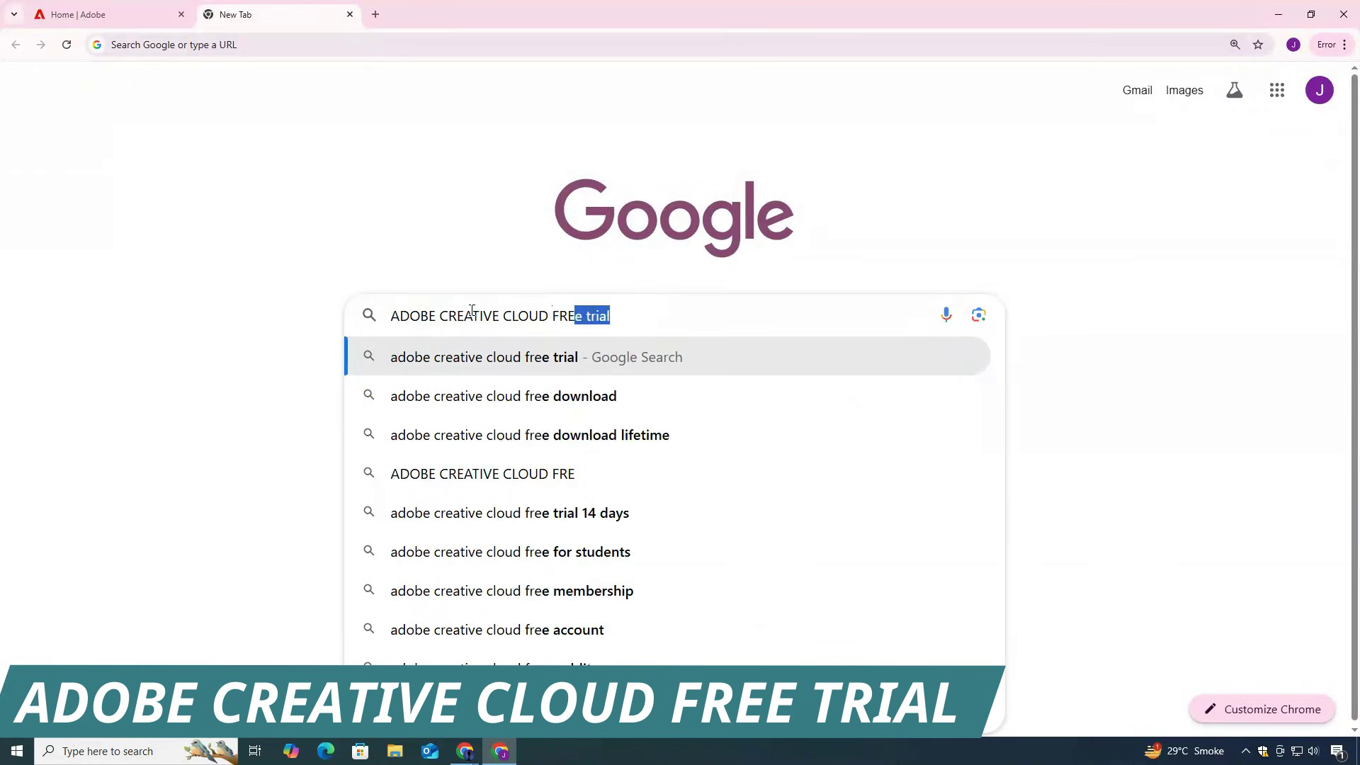
key("Return")
left_click(423, 268)
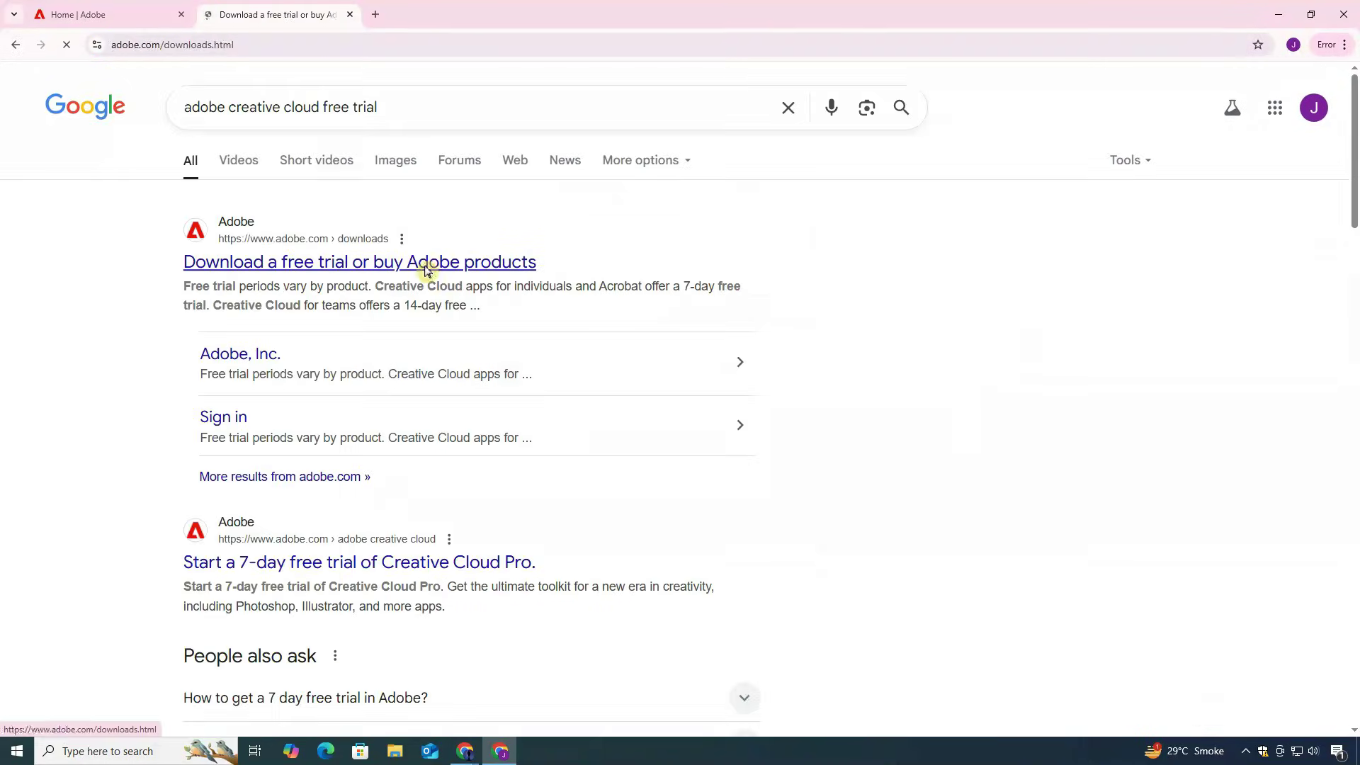
- Choose the Creative Cloud Pro free trial and skip the additional offer
left_click(738, 317)
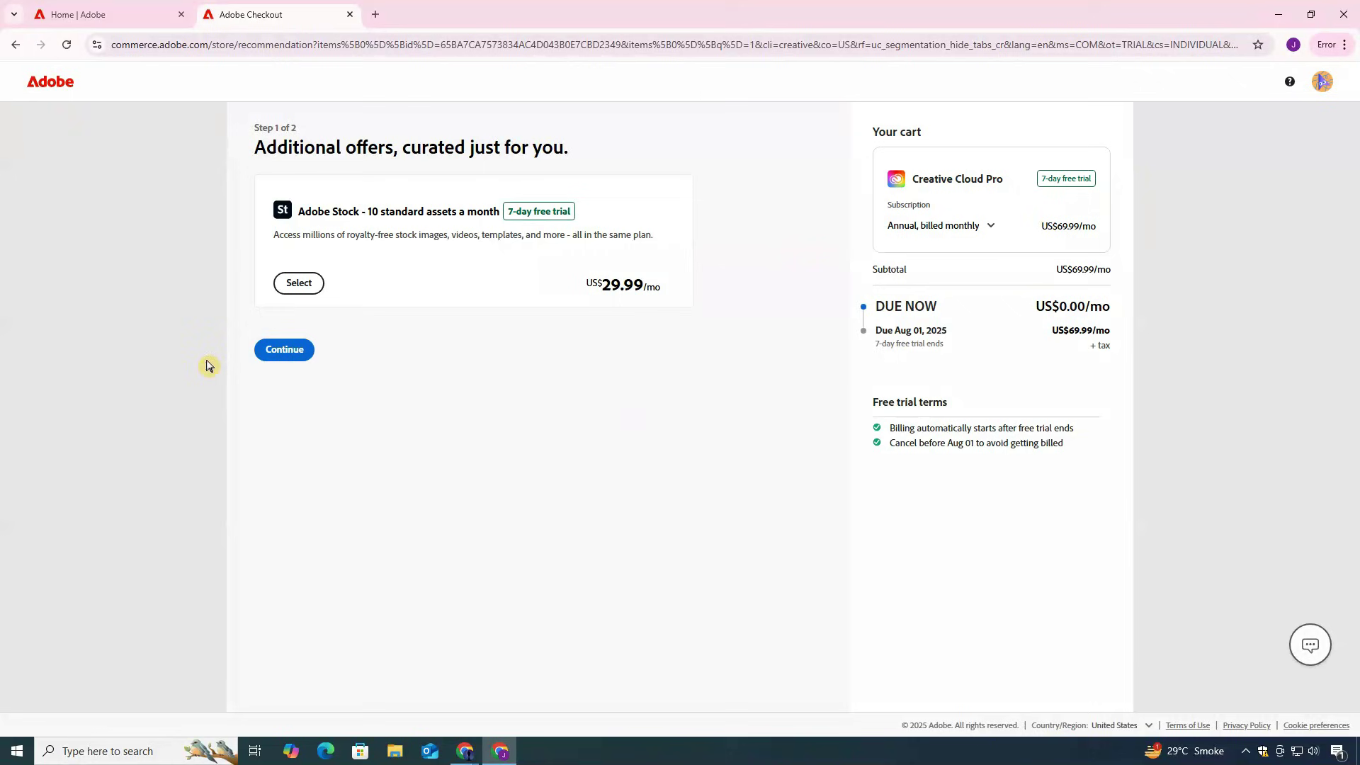
left_click(283, 354)
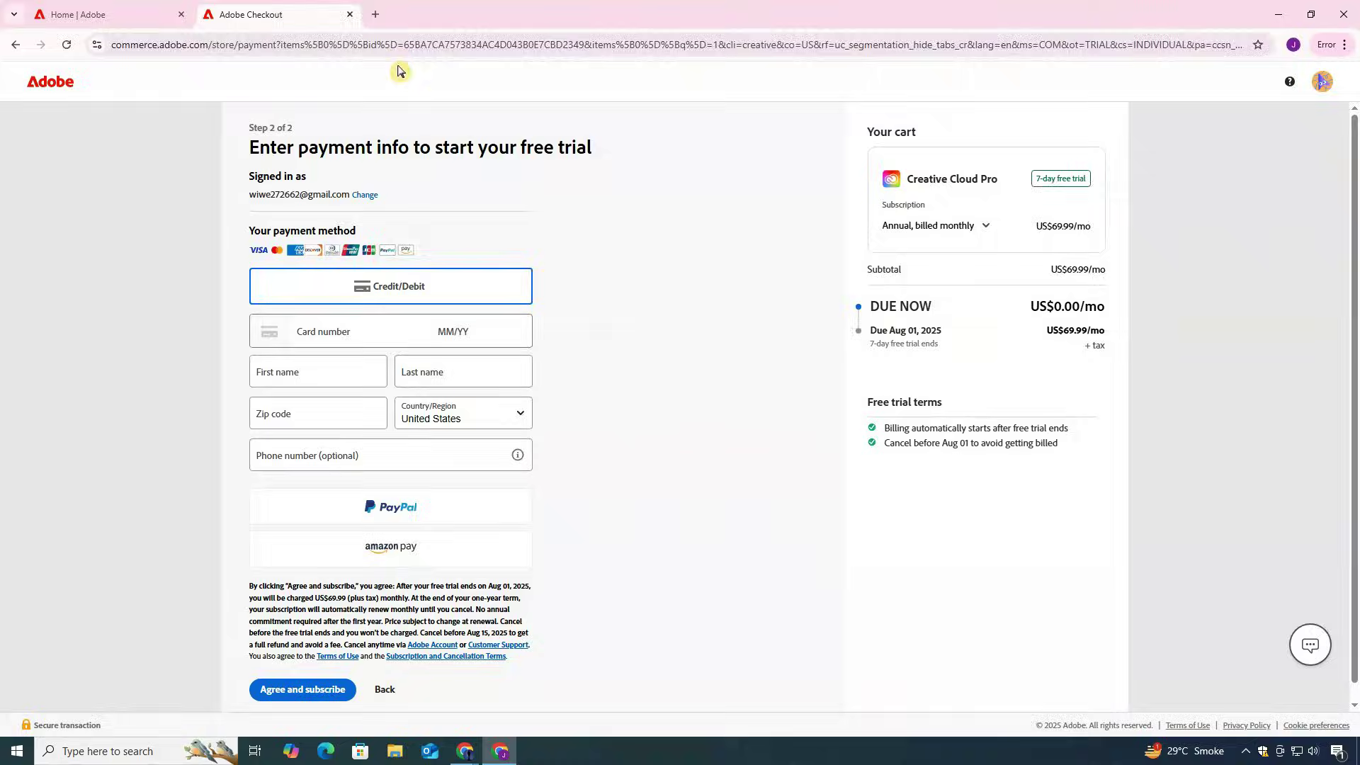
- Search 'adobe creative cloud app download' in a new tab and download the Creative Cloud installer
left_click(374, 13)
type("ADOB")
type("E C")
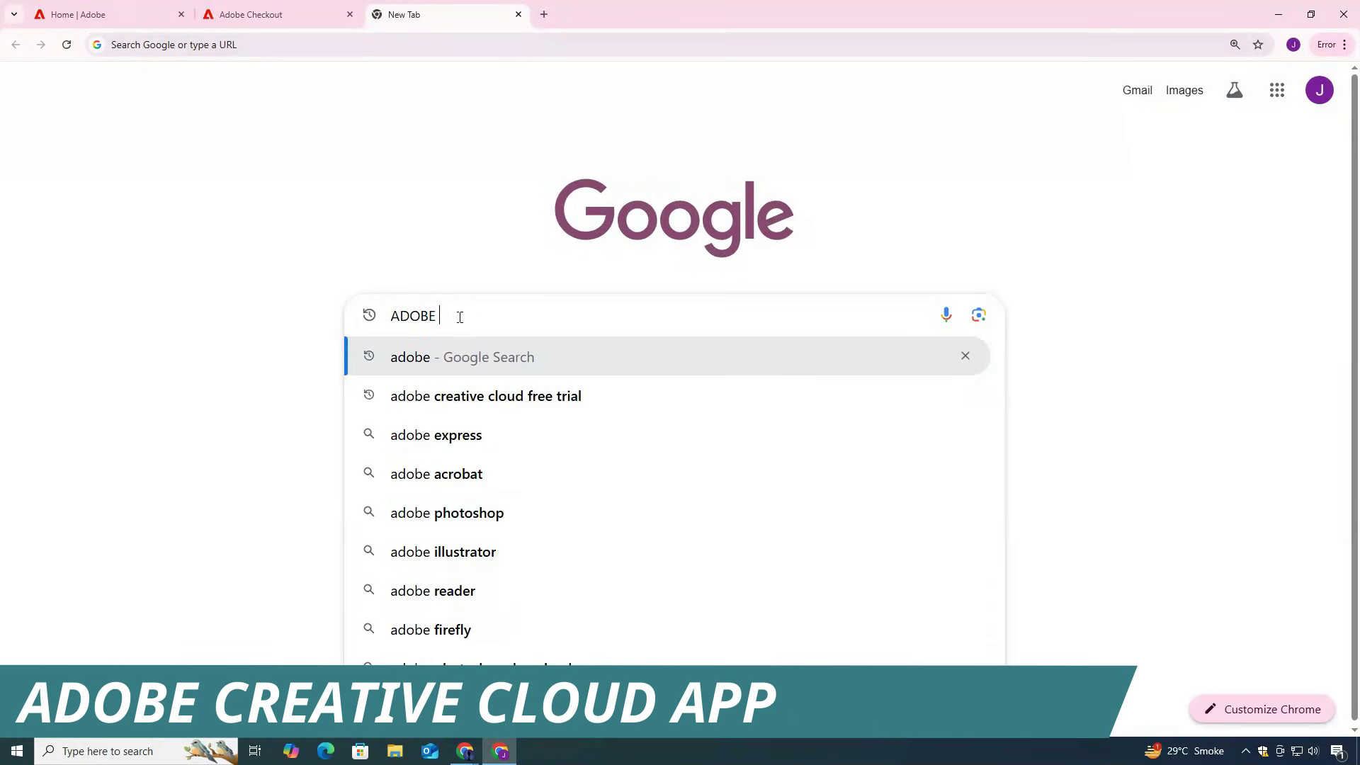
type("REATIVE CLOUD APP")
key("Down")
key("Return")
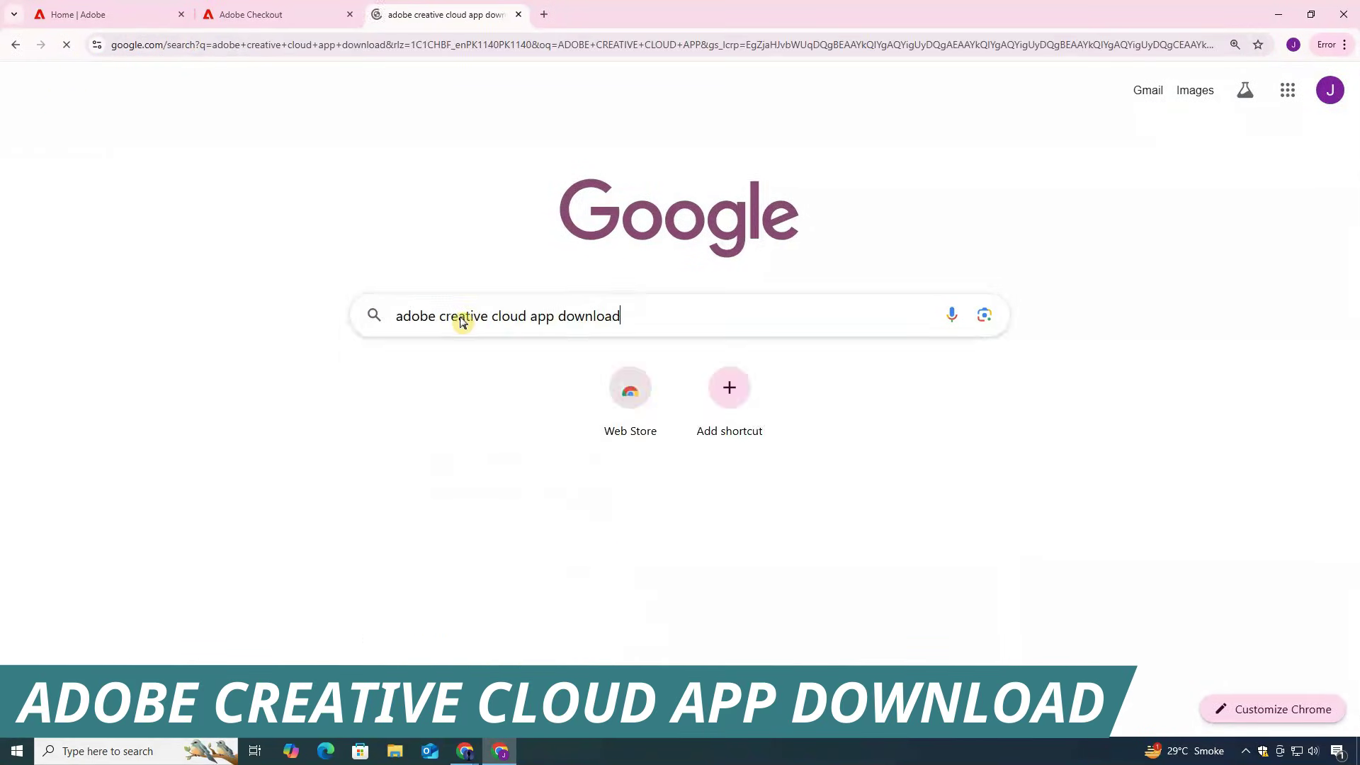
left_click(401, 265)
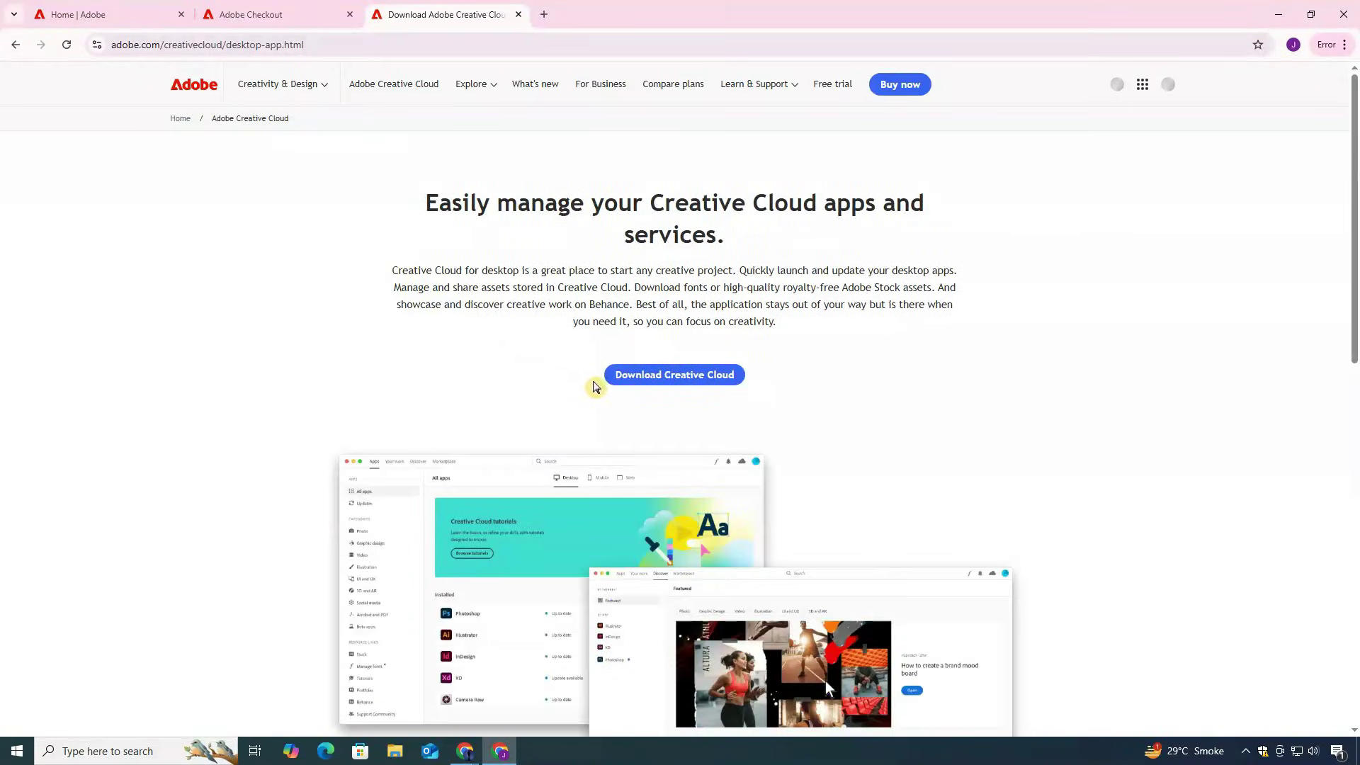
left_click(656, 380)
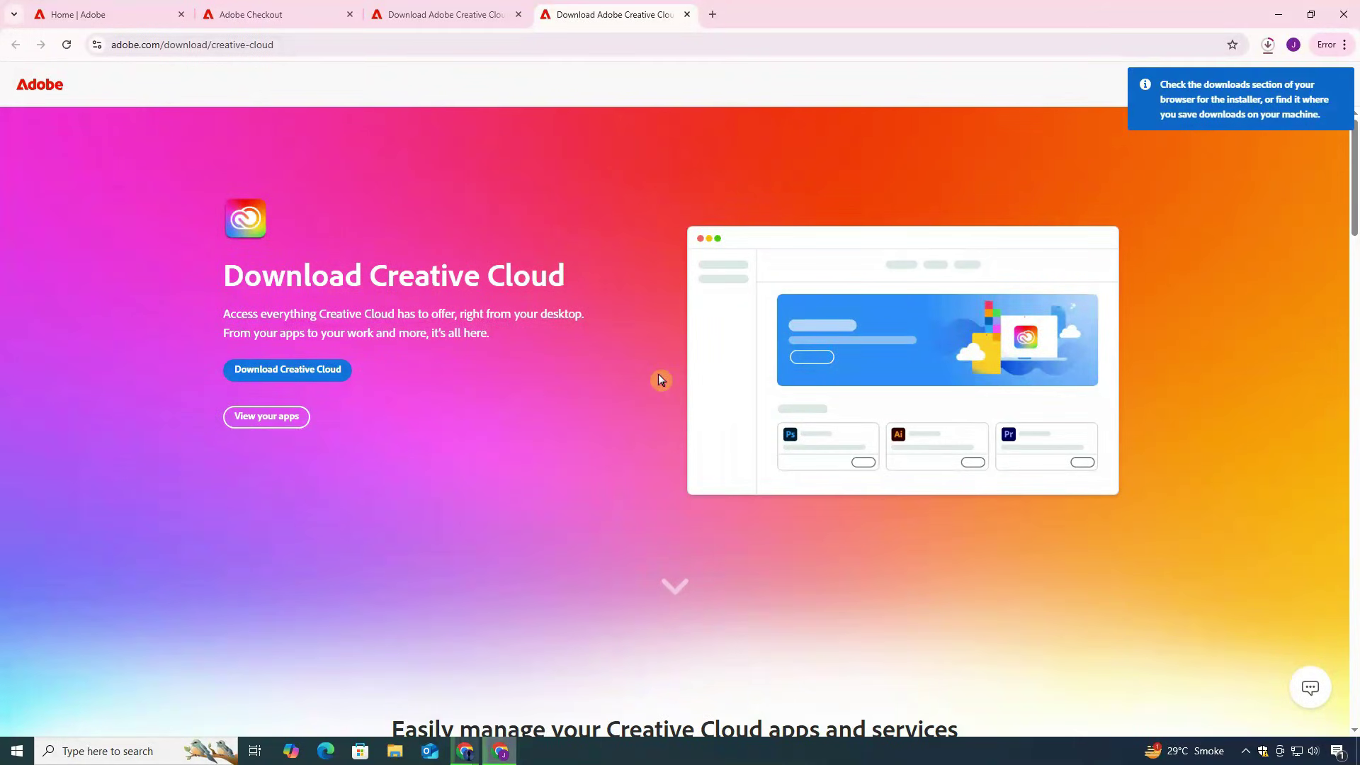
- Open Creative_Cloud_Set-Up from the Downloads folder and allow it through the security warning
left_click(1268, 48)
left_click(1241, 101)
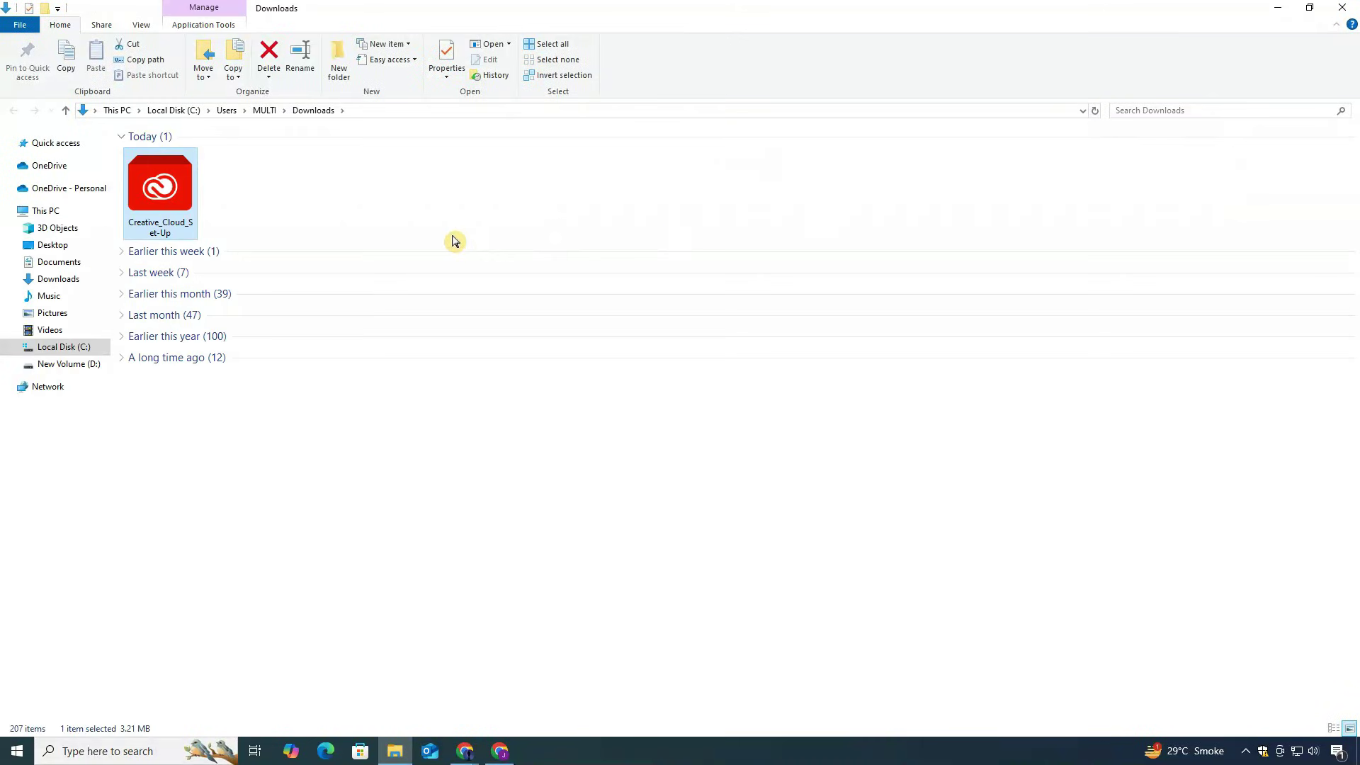
right_click(176, 188)
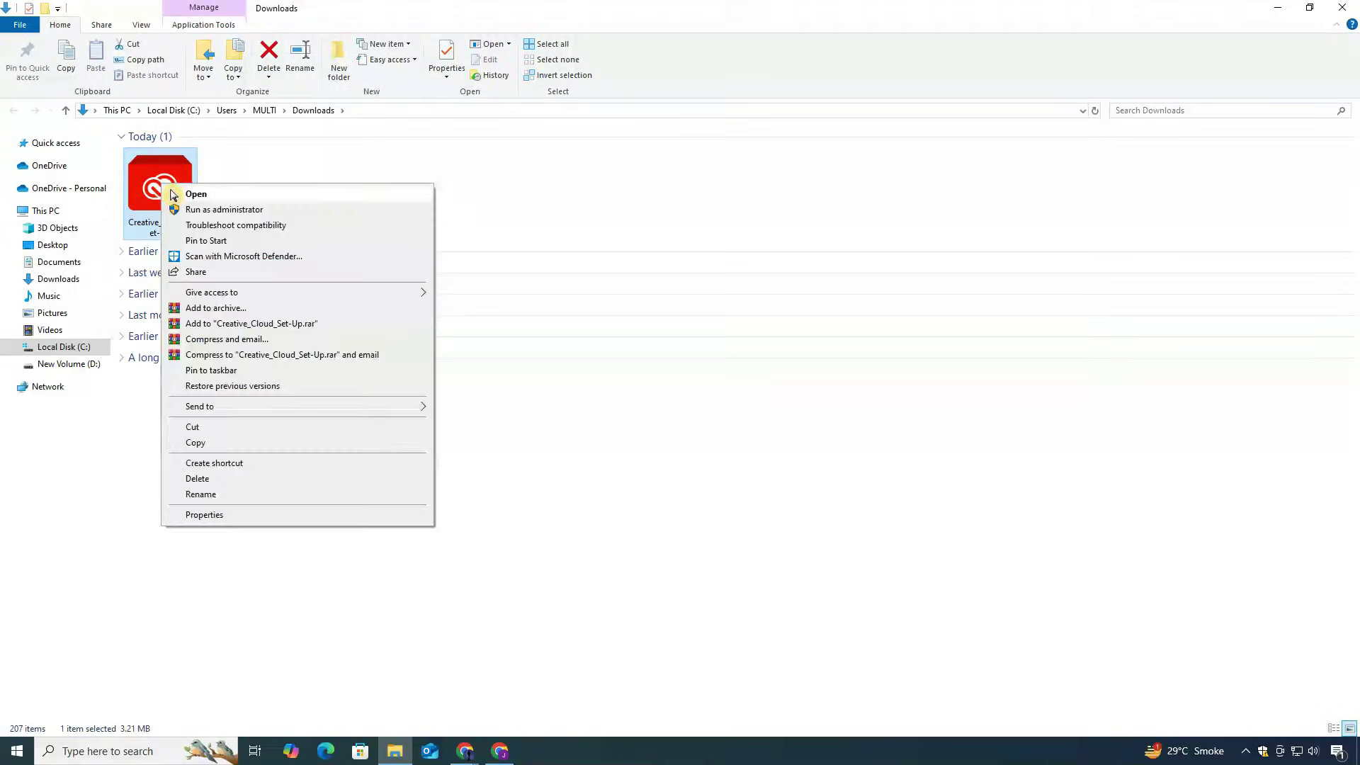
left_click(175, 192)
left_click(712, 391)
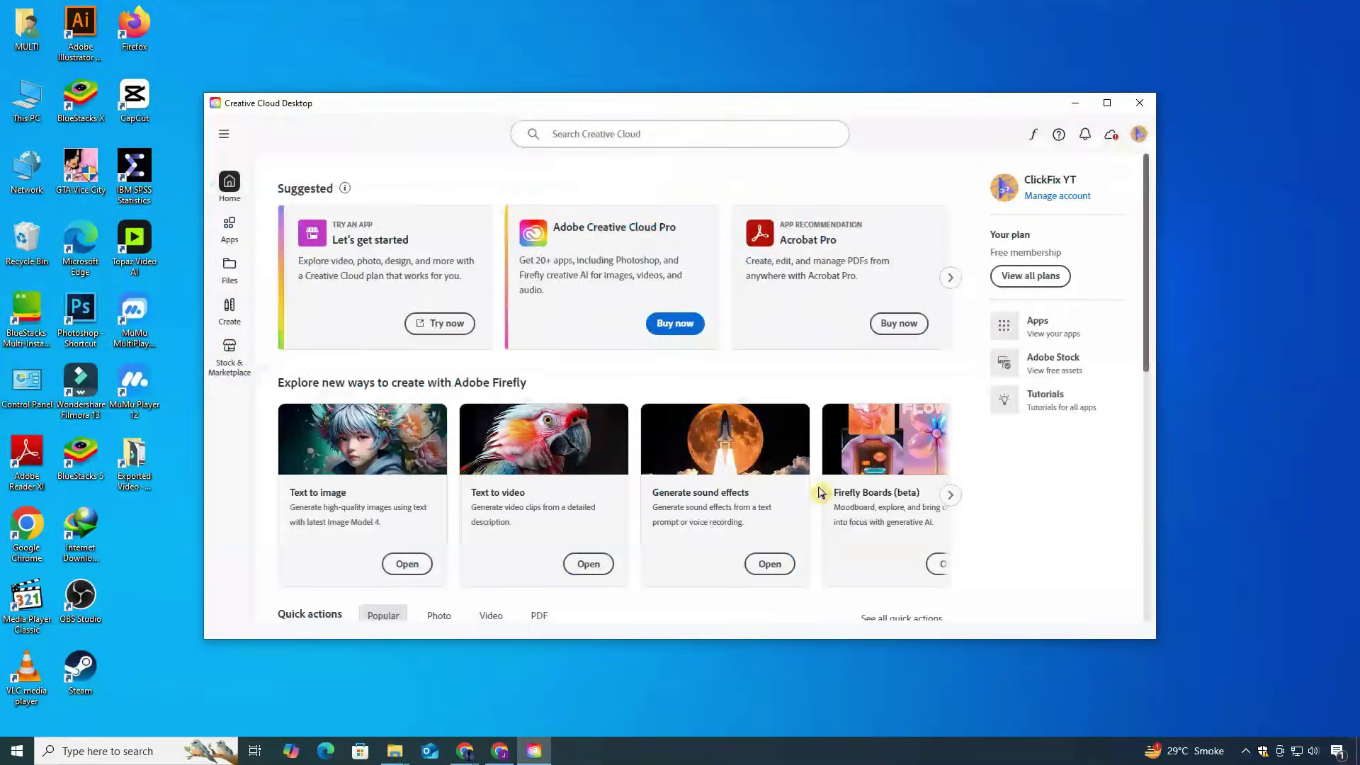
- Open the Apps page in Creative Cloud Desktop to see the full app catalog
left_click(232, 225)
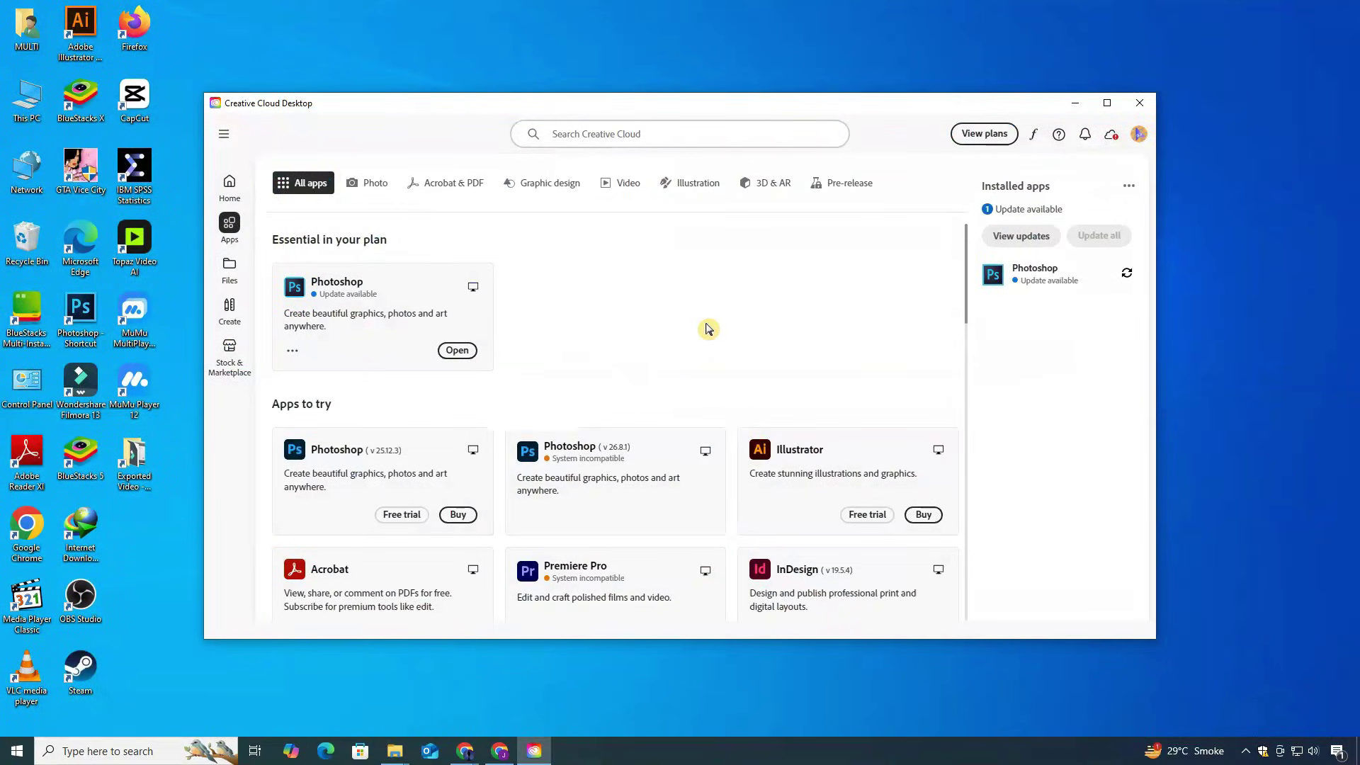
scroll(708, 328, "down", 2)
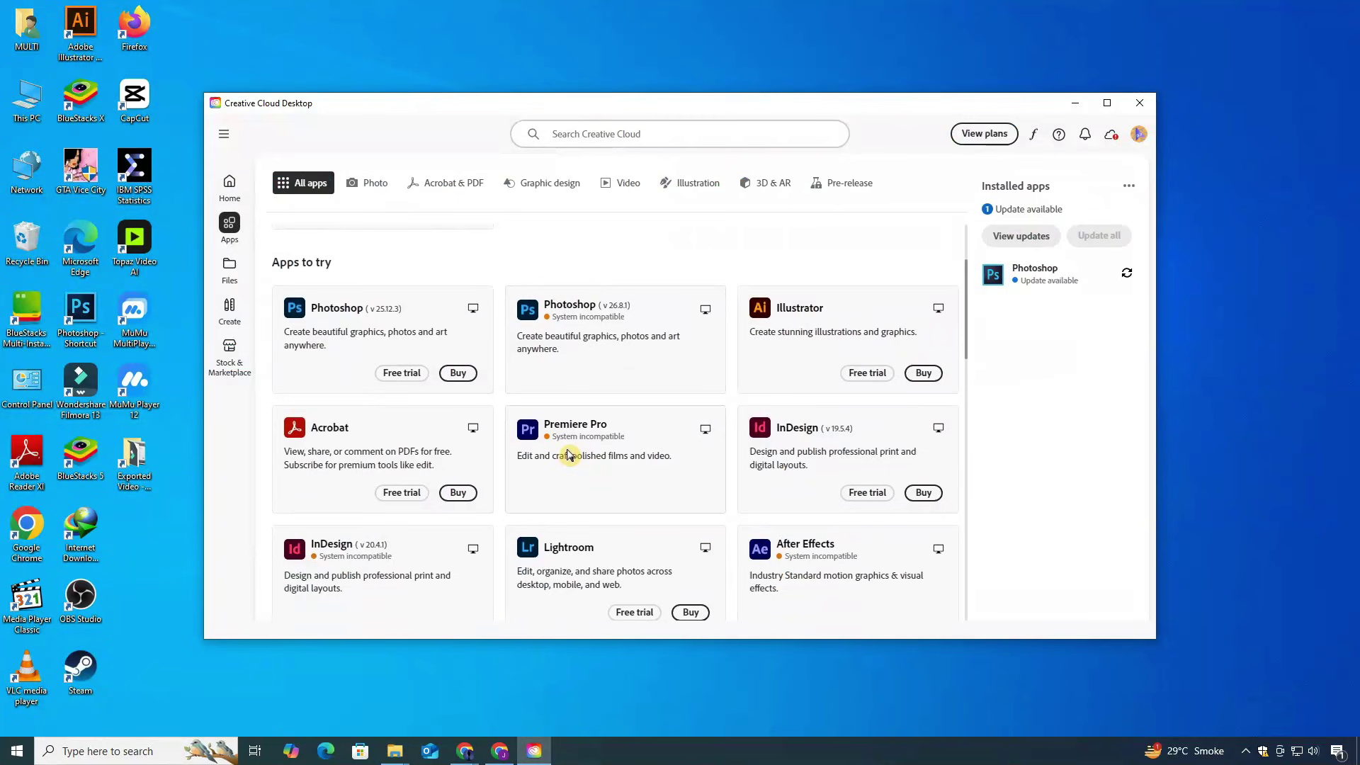